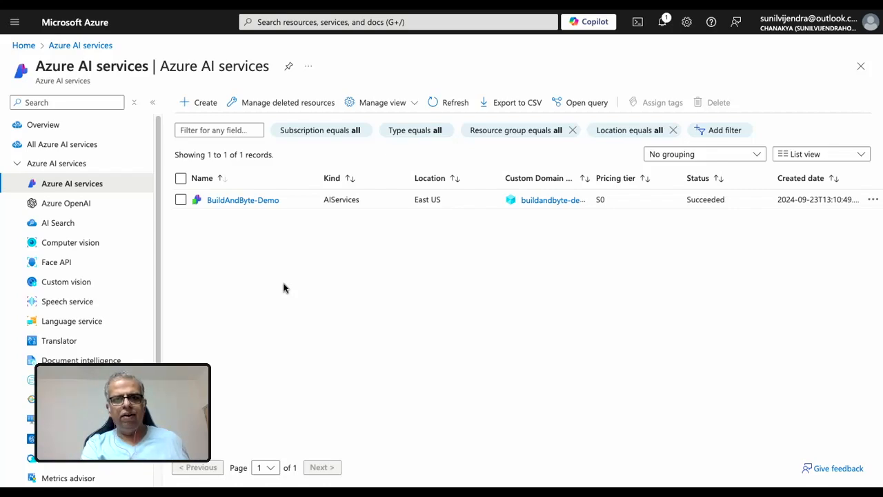
Start creating an Azure AI services resource and assign it to the rg-azure-openai resource group.
left_click(205, 104)
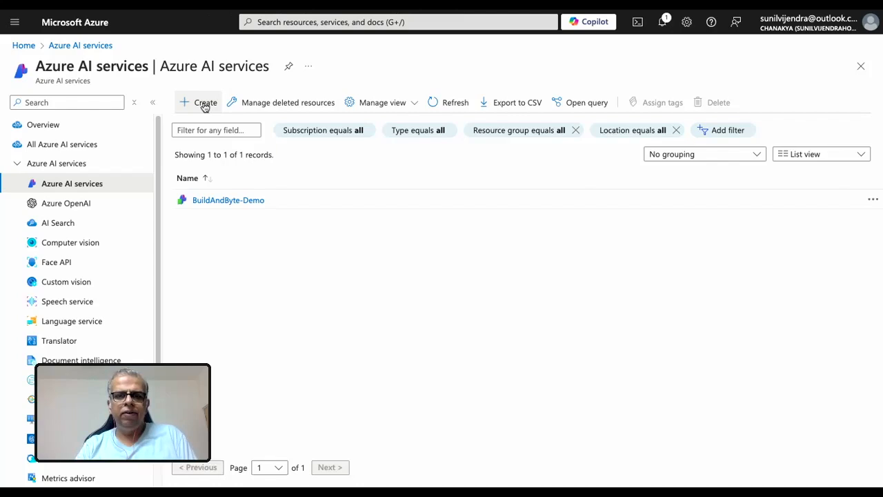
scroll(349, 193, "down", 3)
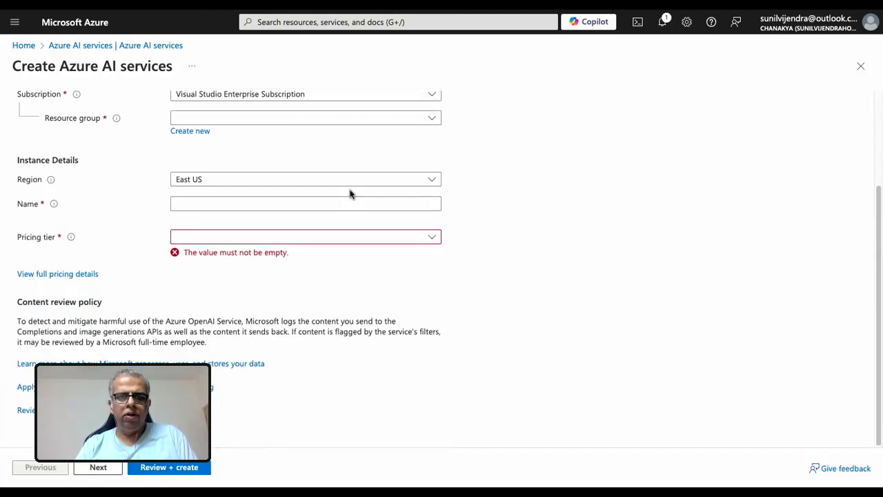
left_click(372, 99)
left_click(372, 99)
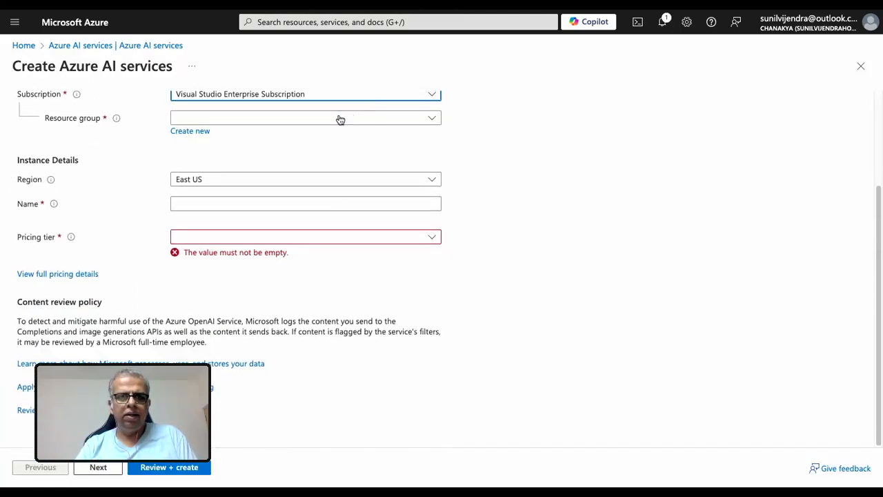
left_click(339, 120)
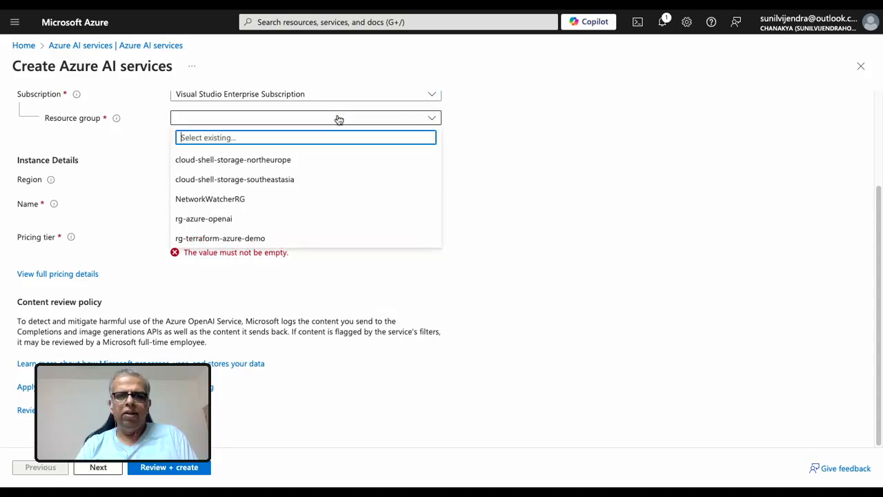
left_click(267, 218)
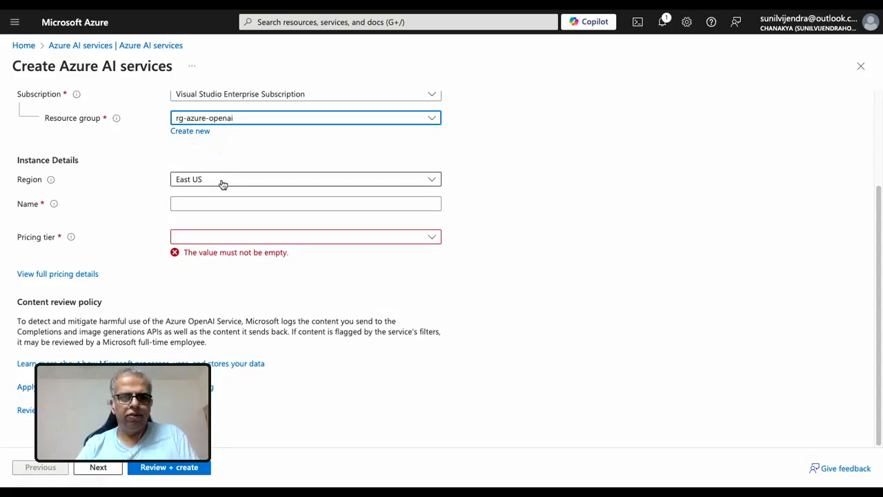
Name the new Azure AI services instance AzureOpenAIDemo.
left_click(197, 203)
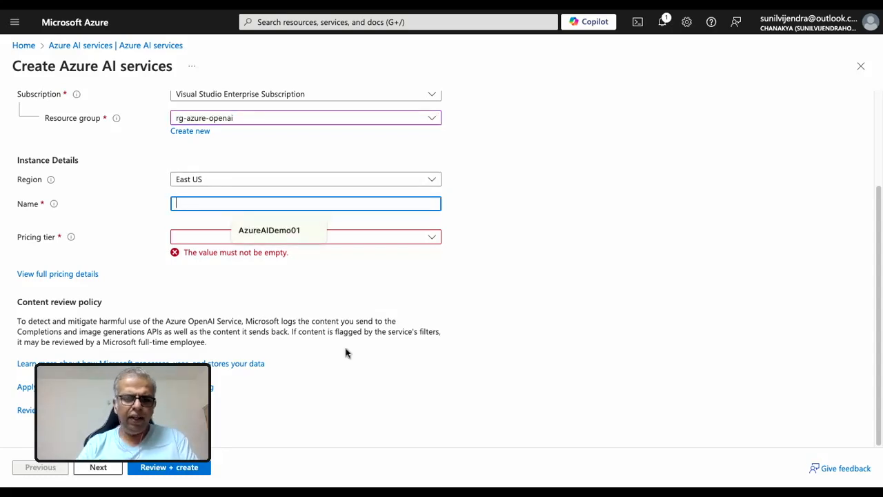
type("A")
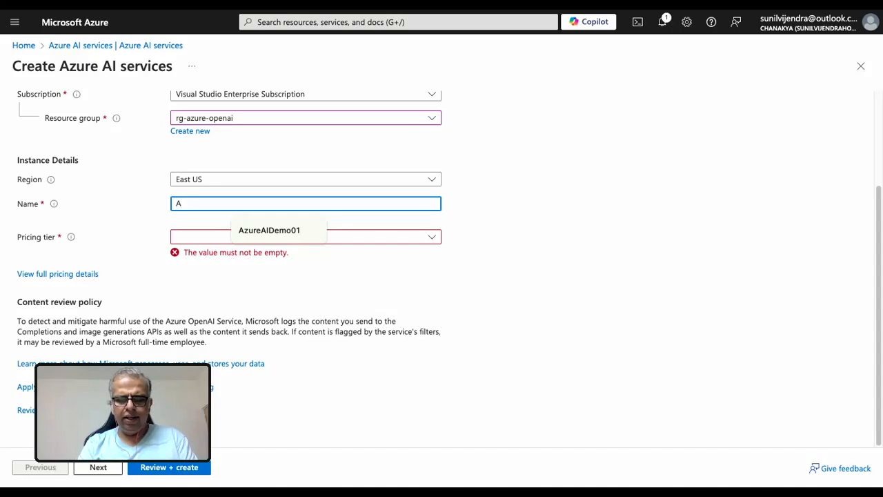
type("zure")
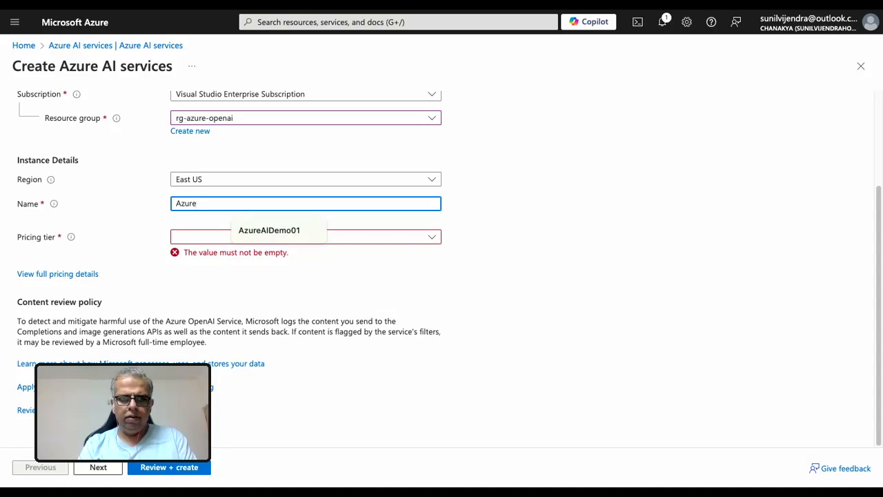
type("Open")
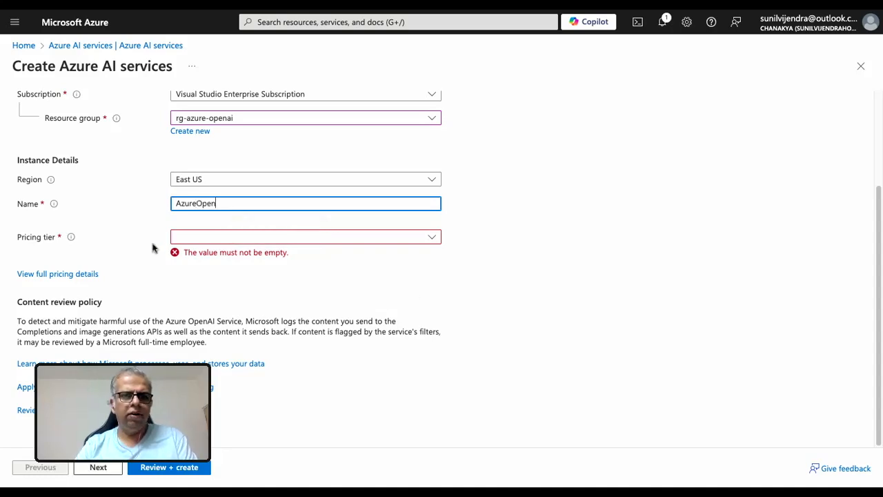
mouse_move(54, 207)
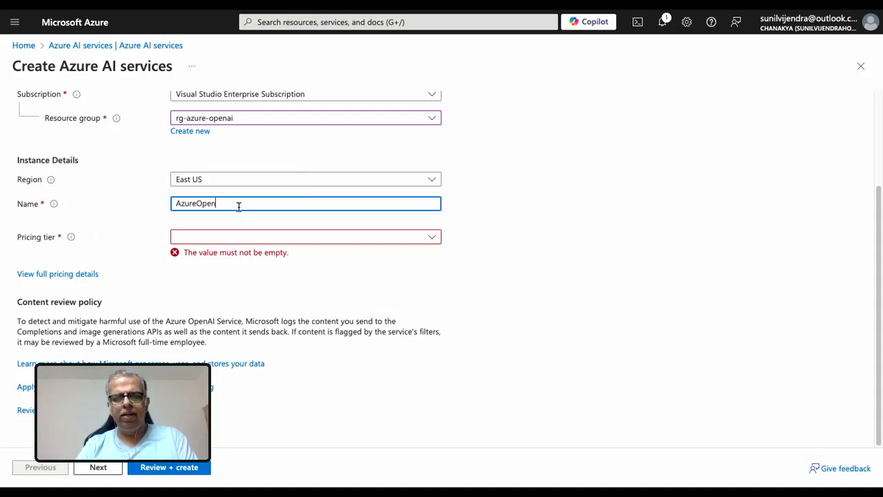
type("AIDemo")
Choose the Standard S0 pricing tier for the resource and continue to its network settings.
left_click(207, 236)
left_click(204, 252)
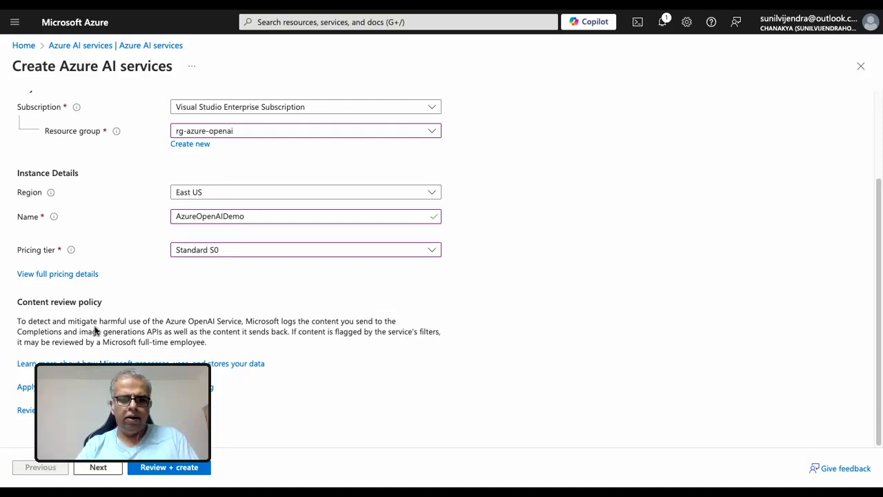
left_click(105, 473)
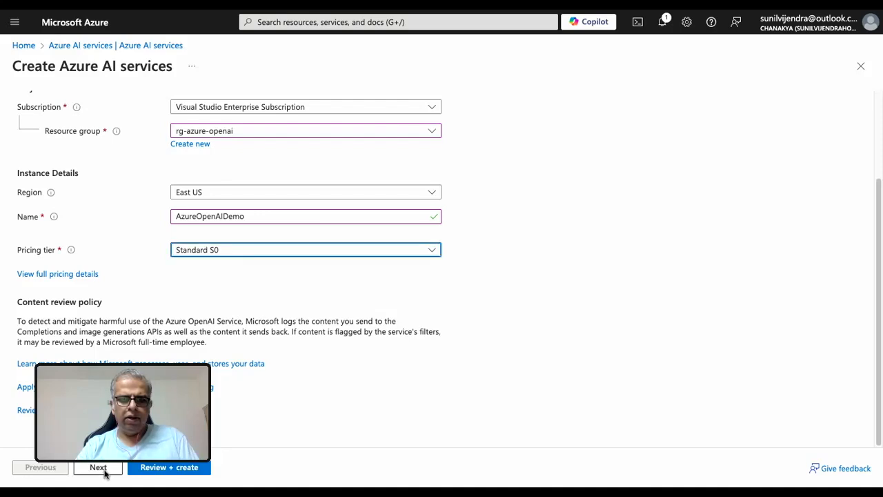
left_click(104, 474)
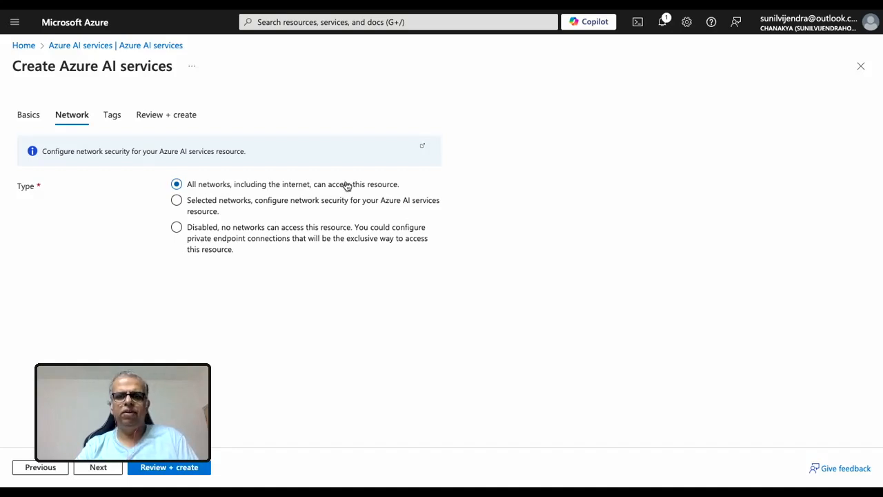
Try the Selected networks and Disabled access types to see the settings each one offers.
left_click(177, 200)
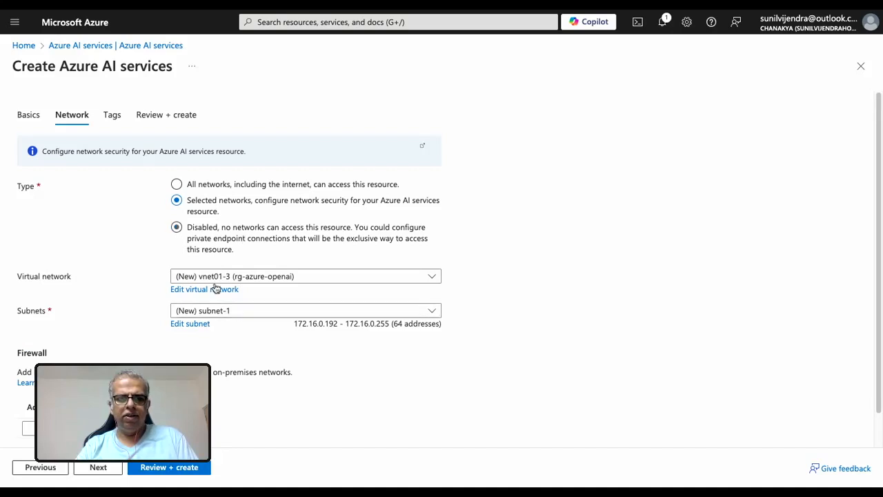
scroll(139, 356, "down", 1)
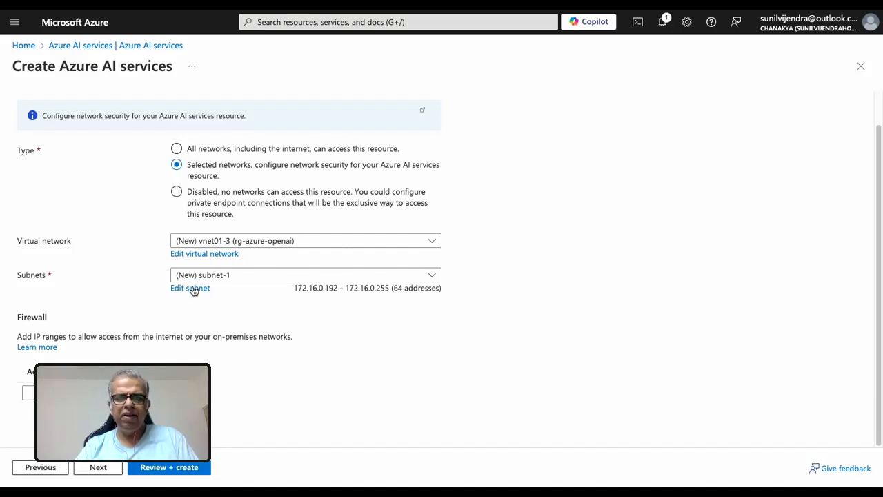
scroll(165, 301, "up", 1)
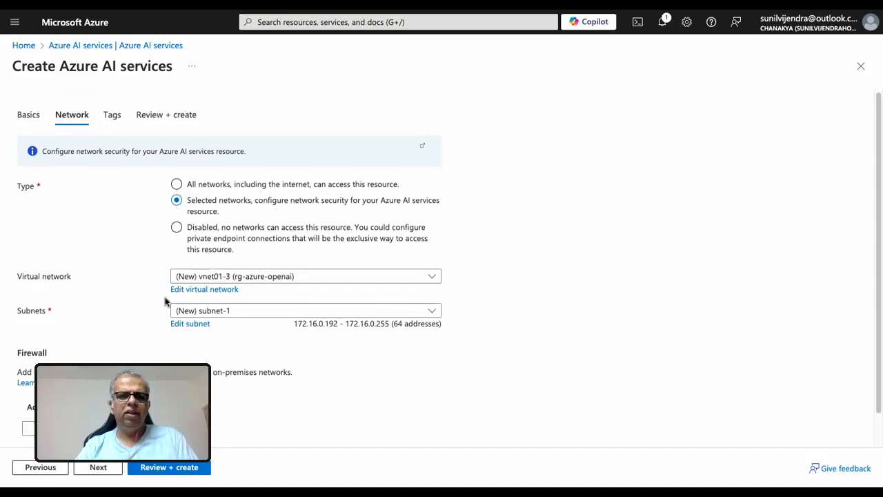
left_click(177, 229)
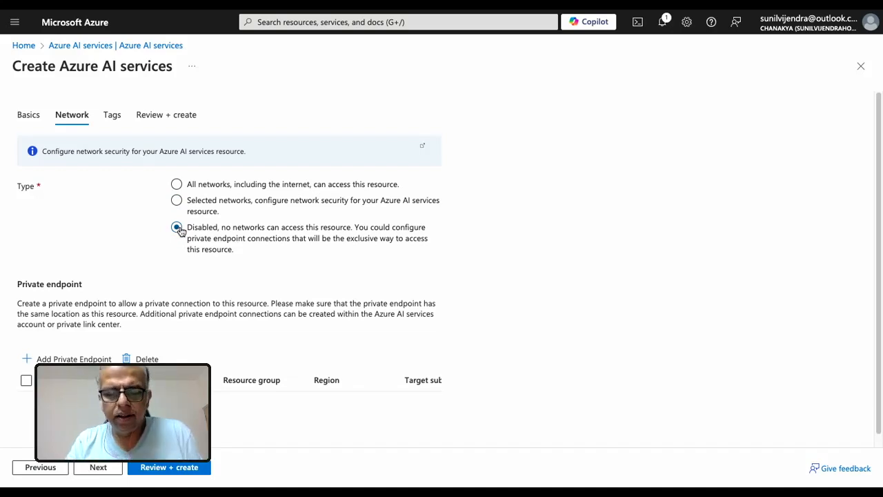
Allow all networks, including the internet, to access the resource and proceed without tags to the final review.
left_click(177, 185)
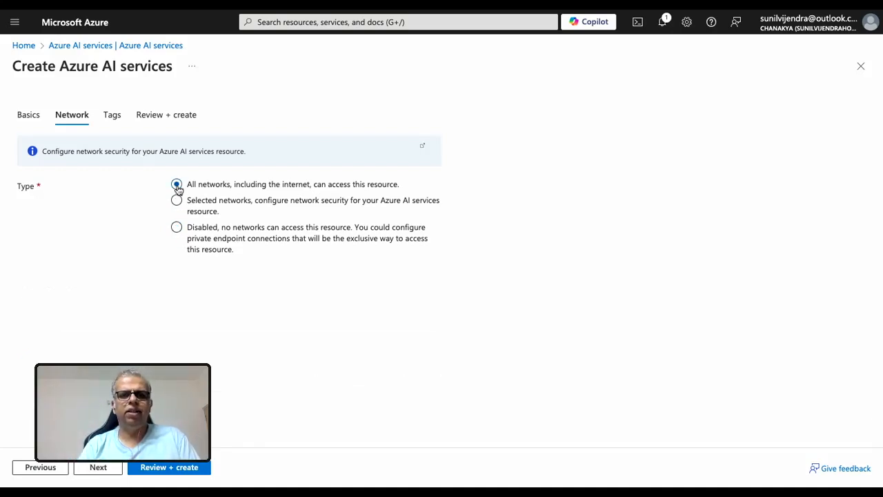
left_click(103, 467)
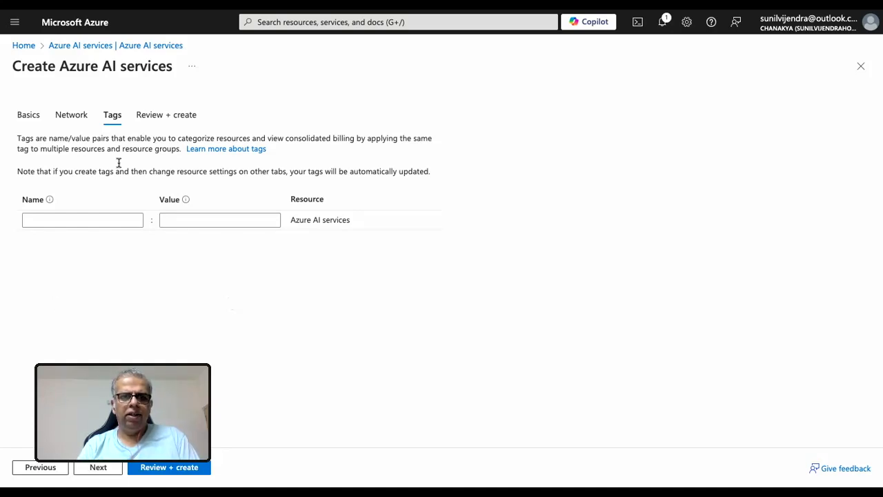
left_click(97, 469)
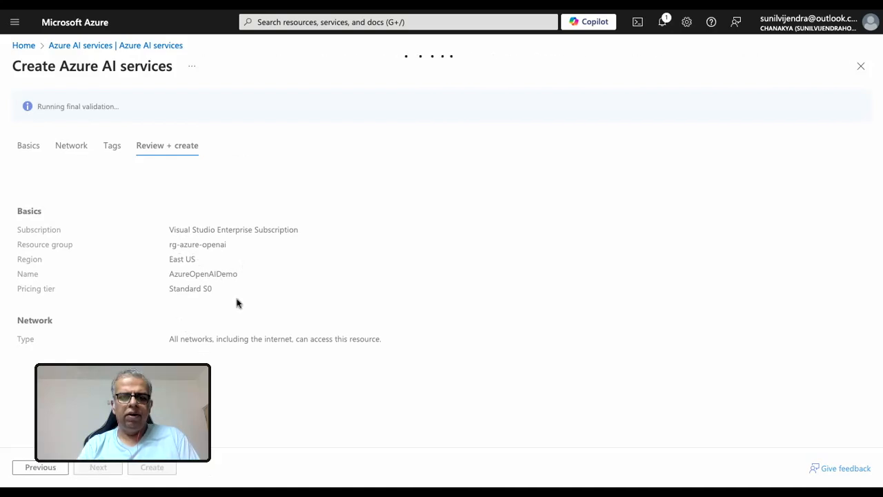
Open Azure AI Studio in a separate browser tab.
key("super+t")
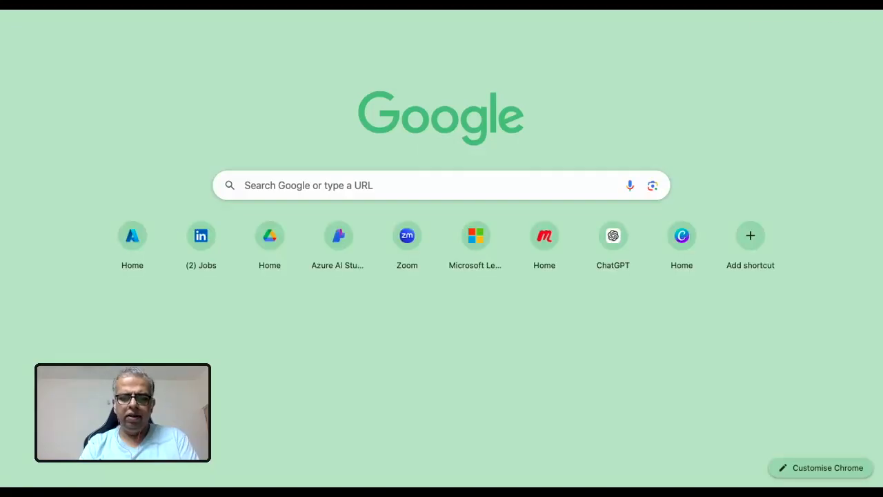
type("ai")
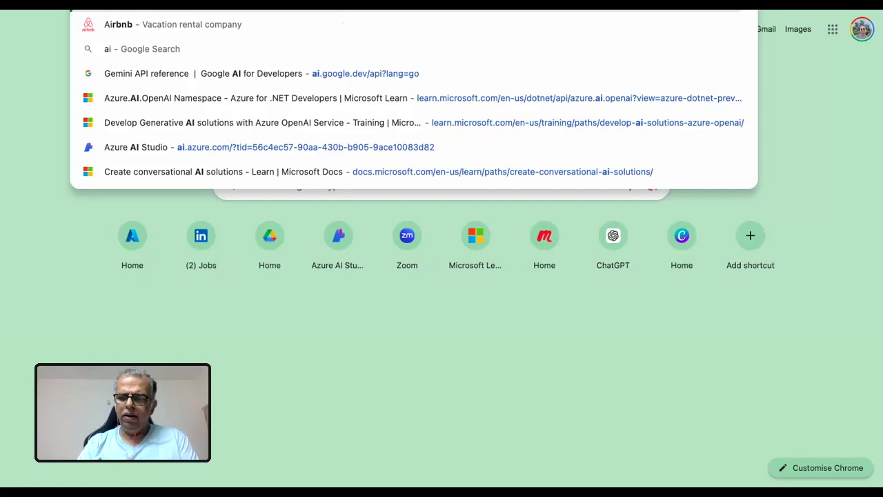
key("Return")
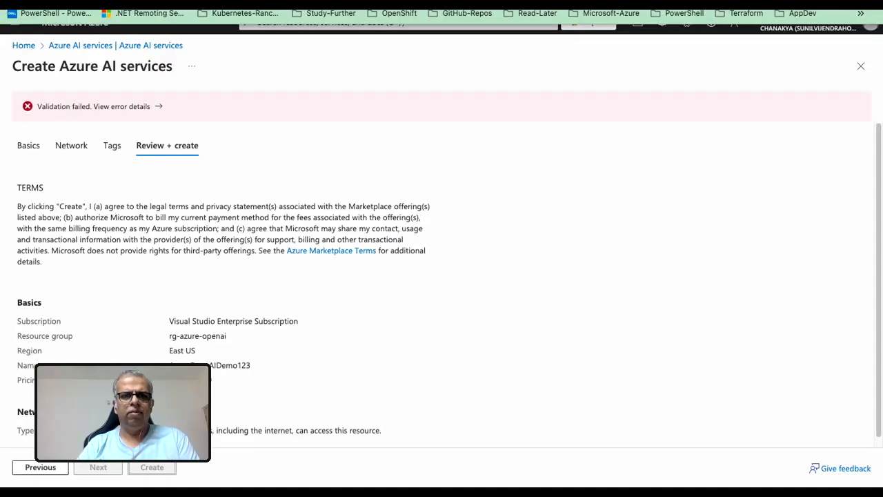
left_click(180, 46)
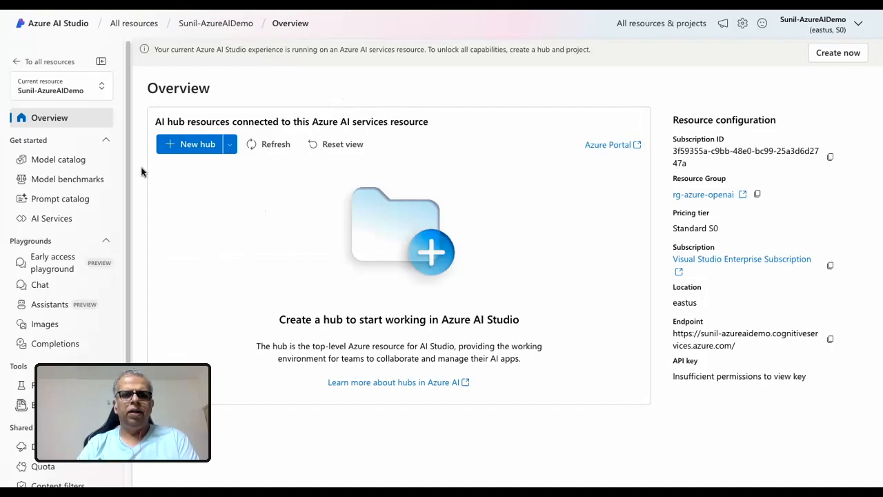
Open the BuildAndByte-Demo resource from the list of all resources and go to its model deployments.
left_click(650, 29)
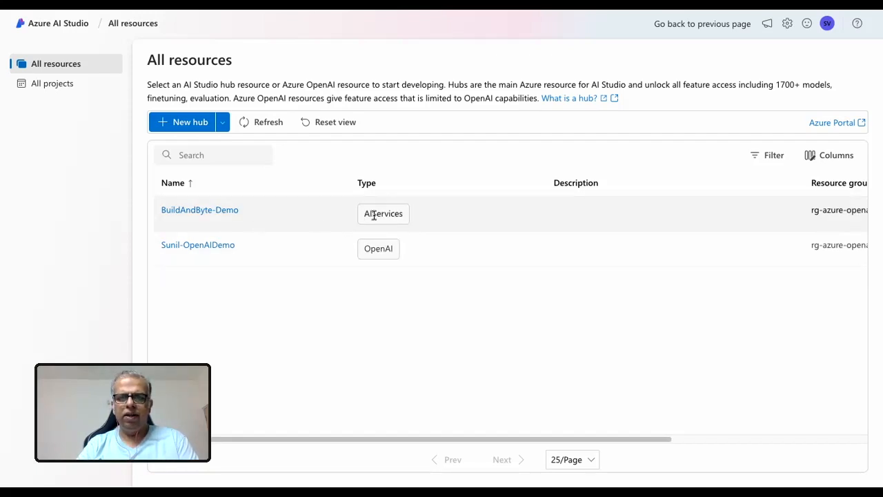
left_click(216, 215)
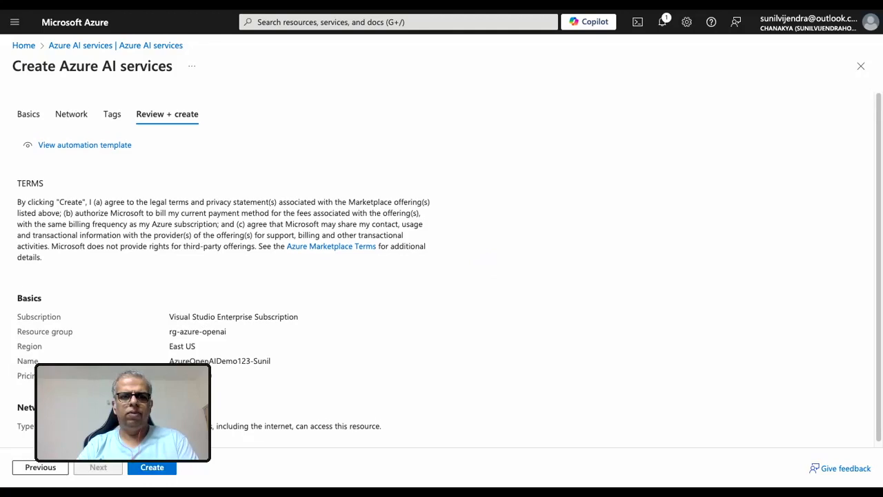
scroll(442, 269, "down", 1)
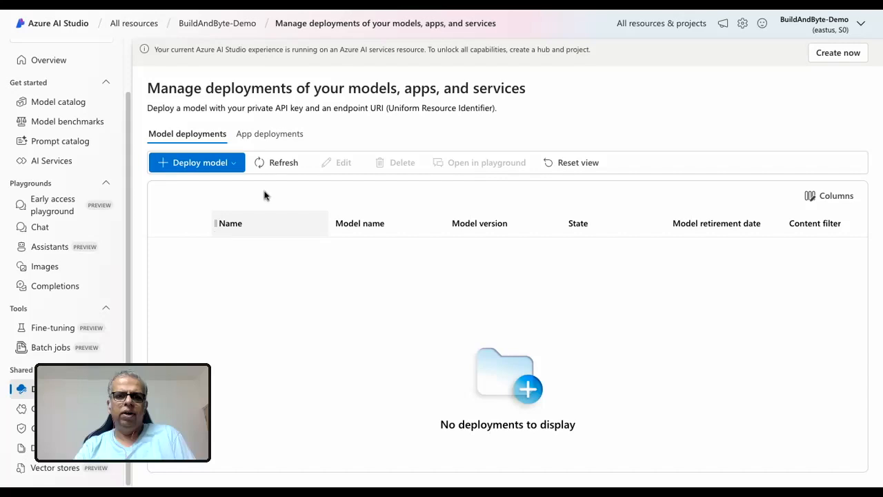
Start deploying a base model and browse through the list of available models.
left_click(234, 167)
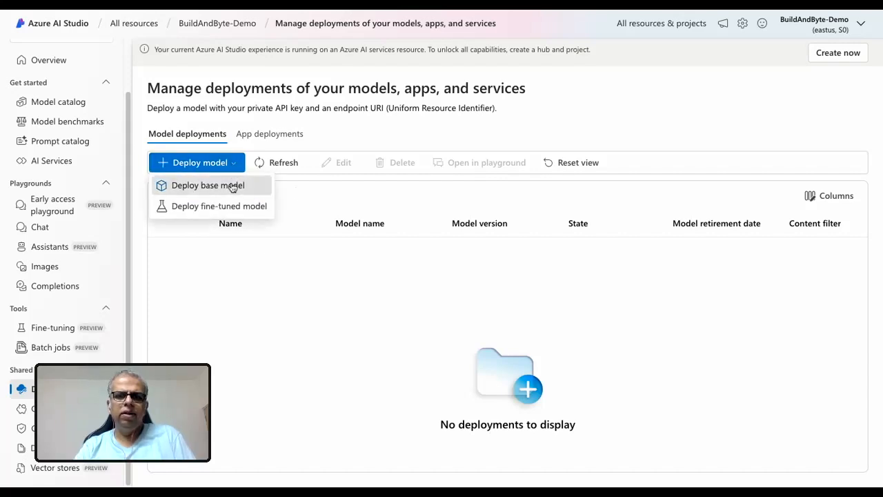
left_click(233, 186)
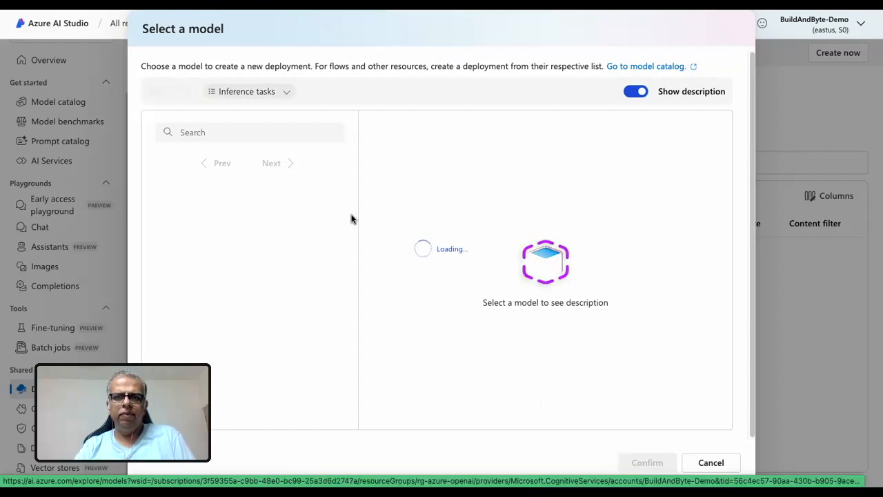
left_click(193, 131)
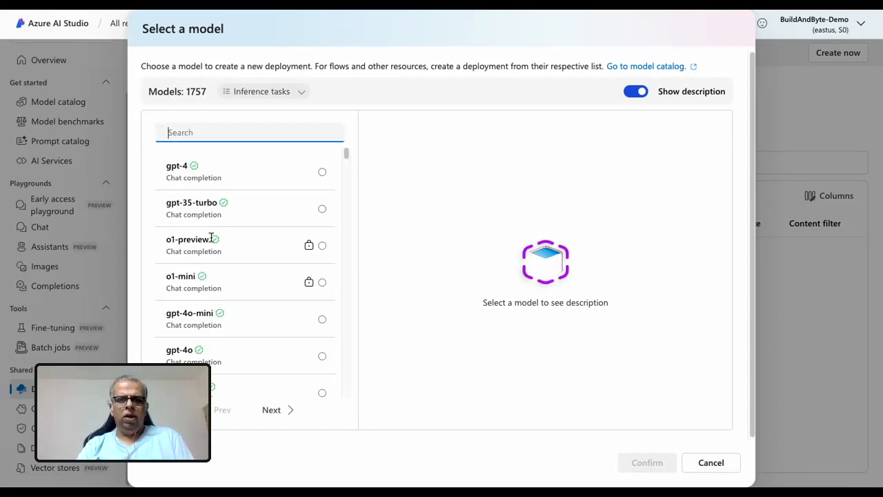
scroll(206, 238, "down", 2)
scroll(212, 240, "down", 5)
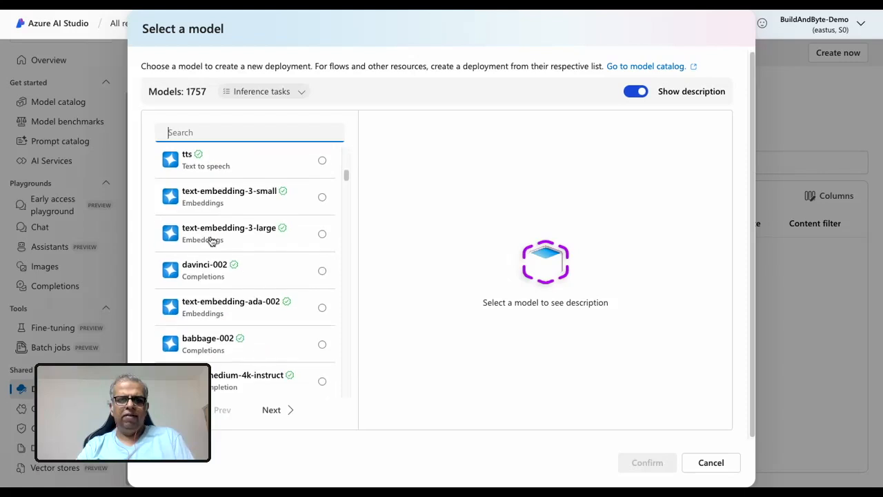
scroll(211, 240, "down", 7)
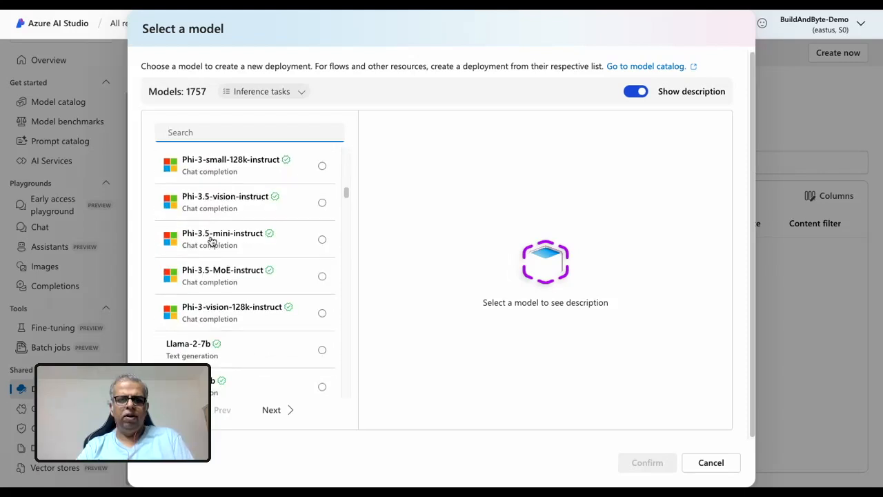
scroll(212, 240, "down", 3)
scroll(216, 239, "up", 20)
Search the model list for "gpt-3" and select the gpt-35-turbo chat completion model.
left_click(227, 136)
type("gpt-")
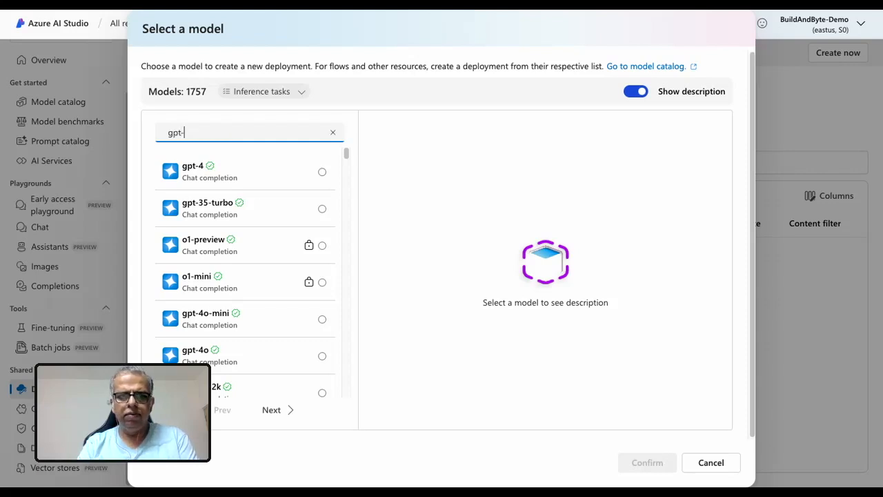
type("3")
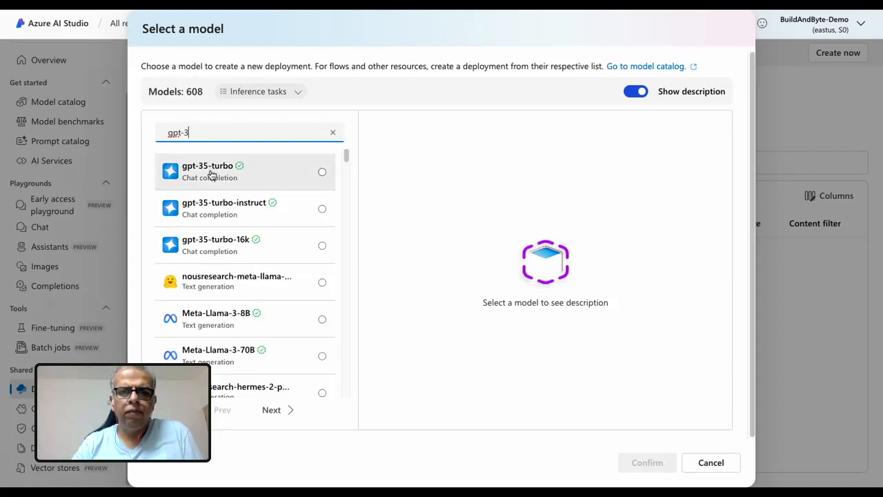
left_click(211, 175)
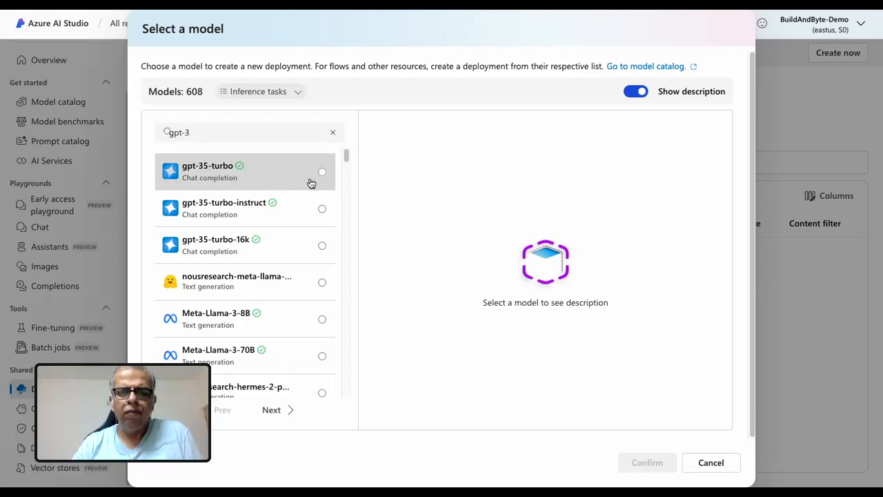
Choose gpt-35-turbo as the base model, confirm it and use gpt-35-turbo as the deployment name.
left_click(321, 172)
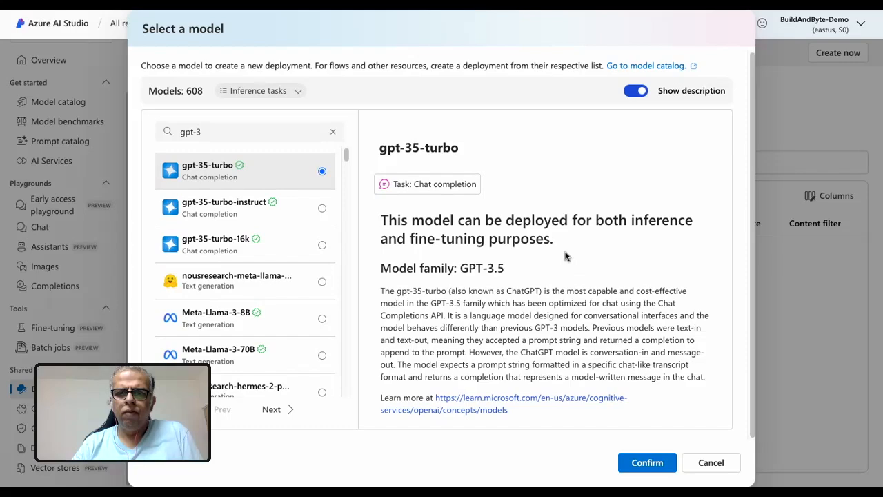
left_click(641, 468)
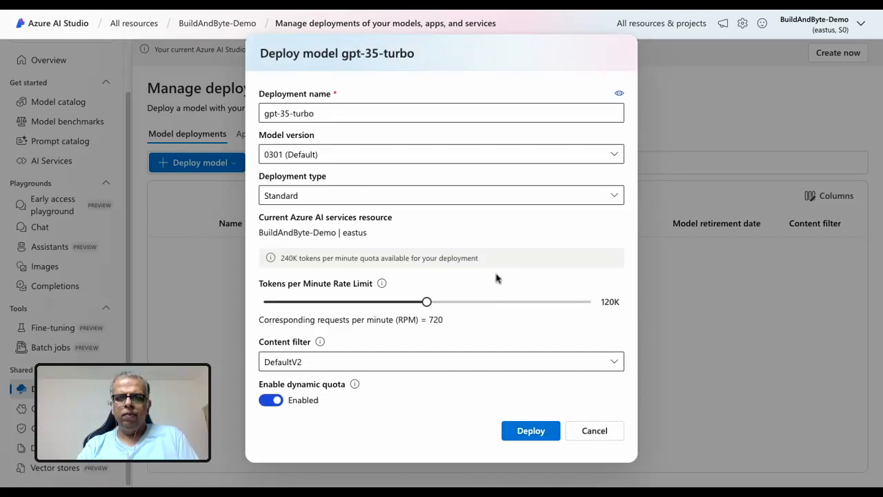
left_click(329, 116)
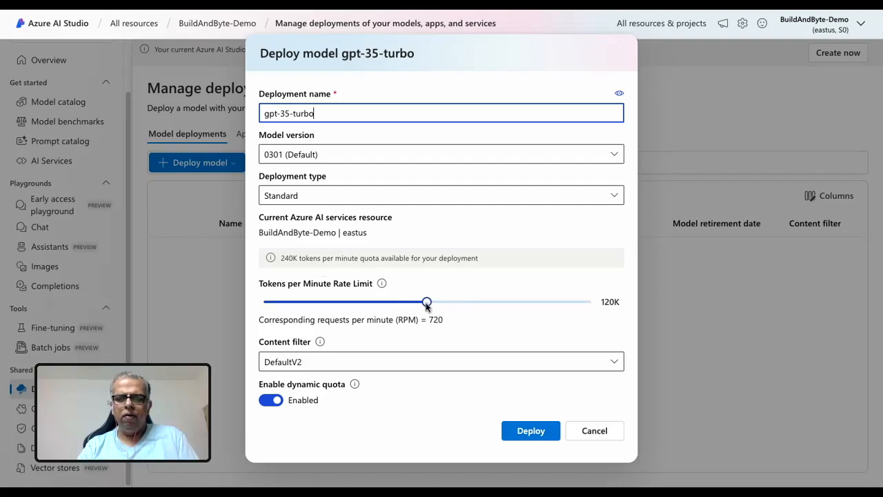
Set the tokens per minute rate limit to 16K, disable dynamic quota and deploy the model.
left_click_drag(427, 306, 274, 307)
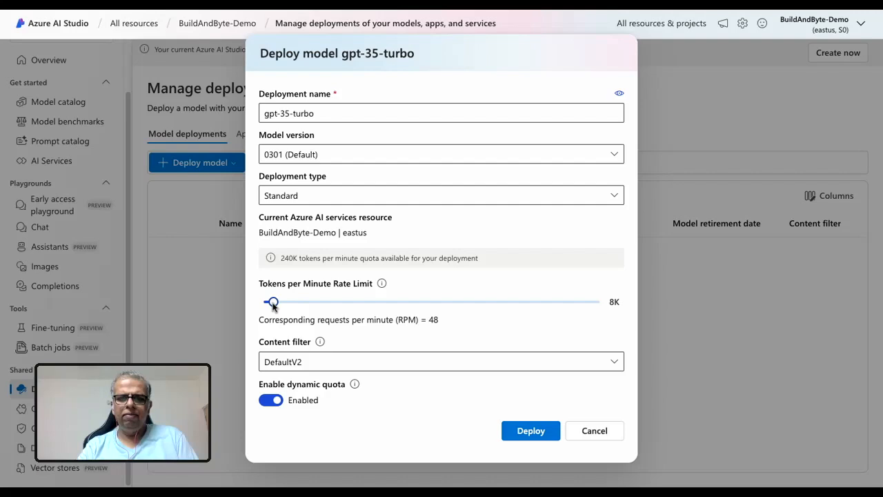
left_click_drag(273, 307, 286, 308)
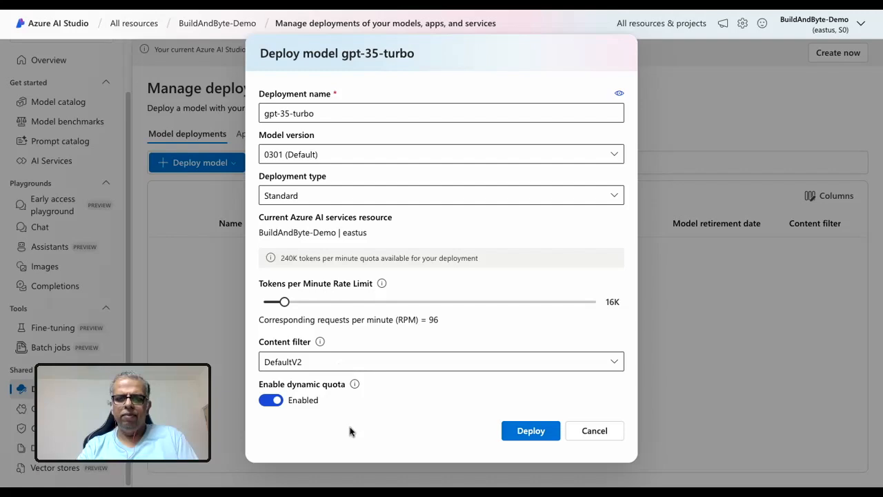
left_click(270, 402)
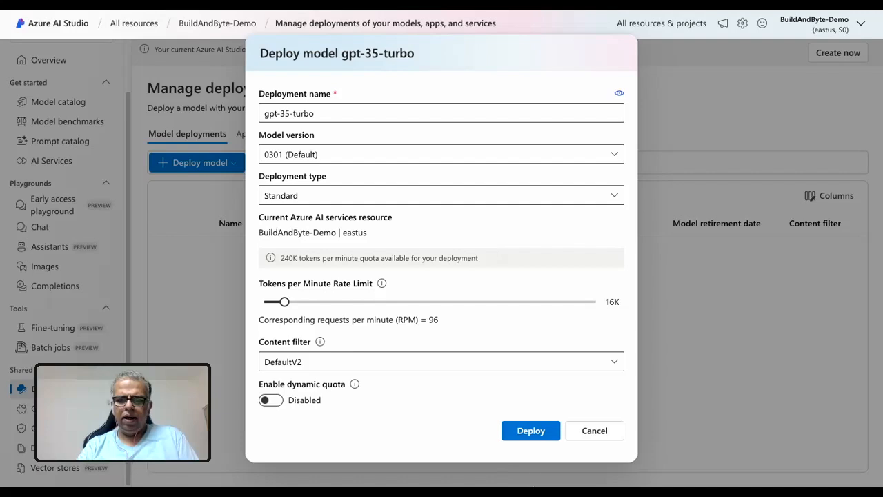
left_click(531, 431)
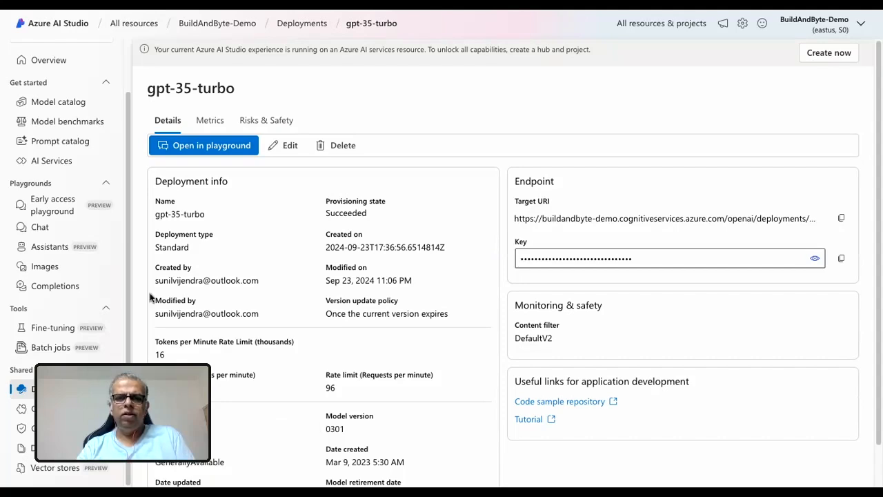
Review the gpt-35-turbo deployment details, then send the message "Hi" to the model in the Chat playground.
scroll(150, 296, "down", 1)
scroll(192, 233, "up", 1)
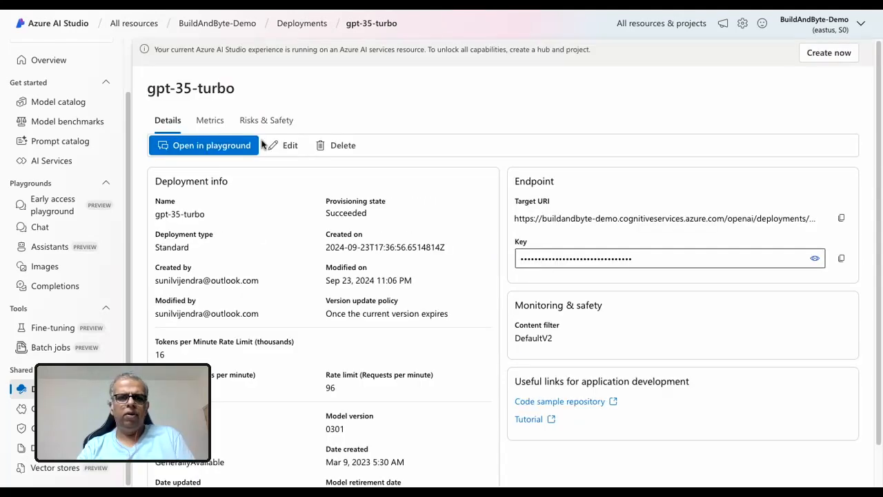
left_click(50, 234)
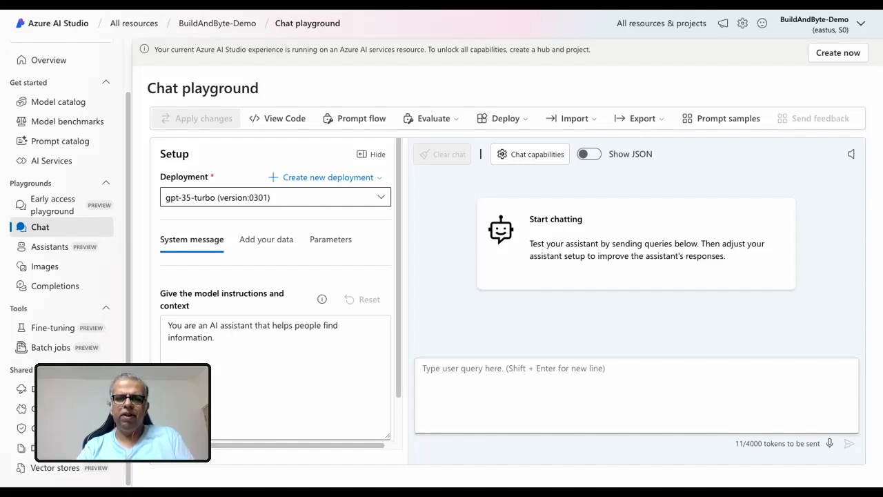
left_click(439, 369)
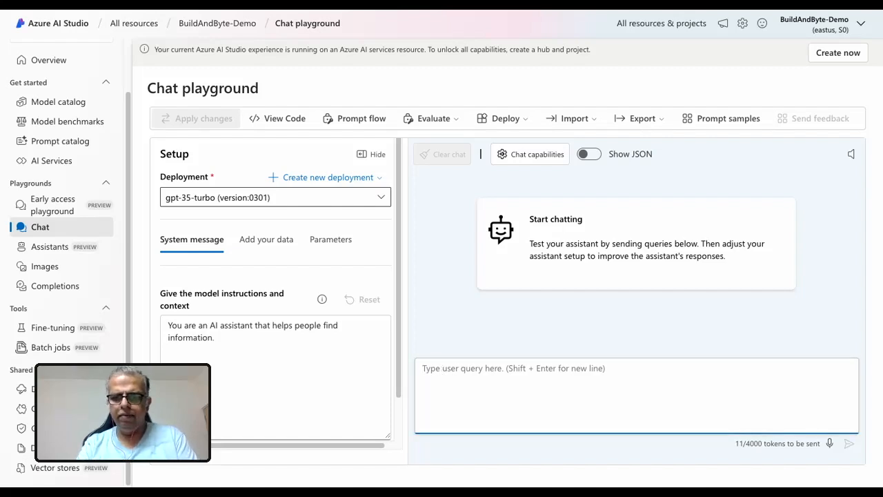
type("Hi")
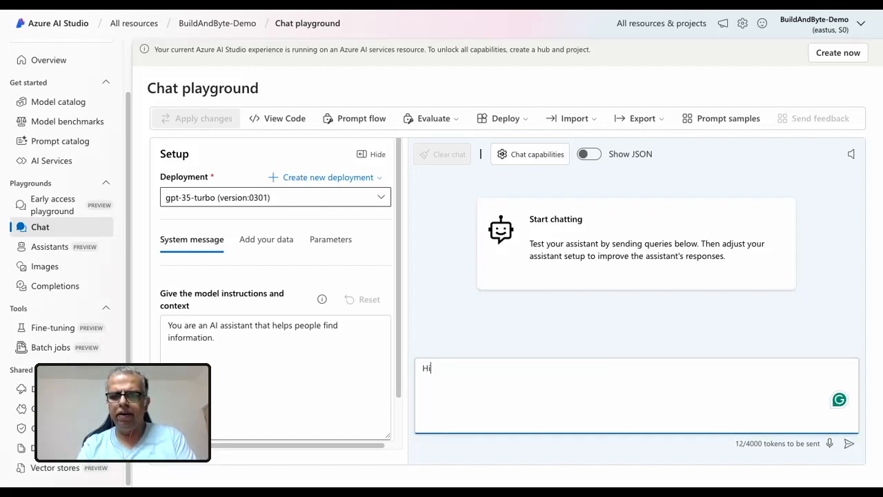
key("Return")
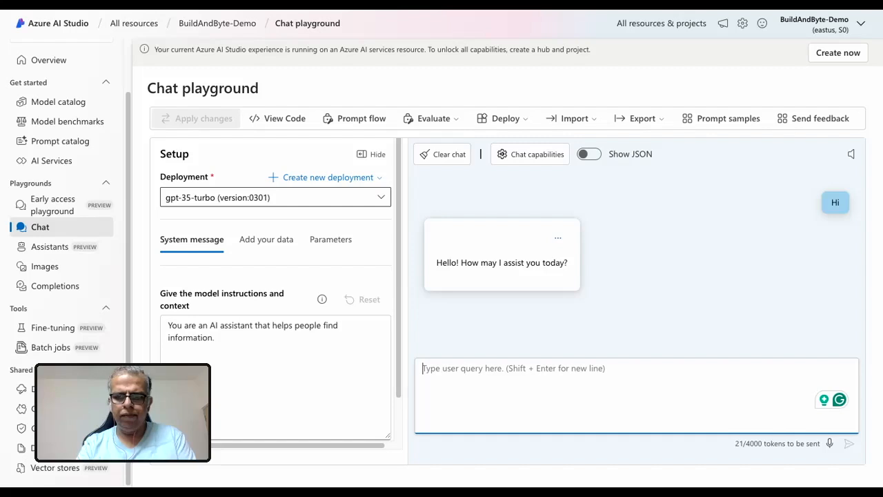
Ask the deployed model "What is the capital of India?" in the chat.
type("Wha")
type("t is te")
type("the ")
type("we")
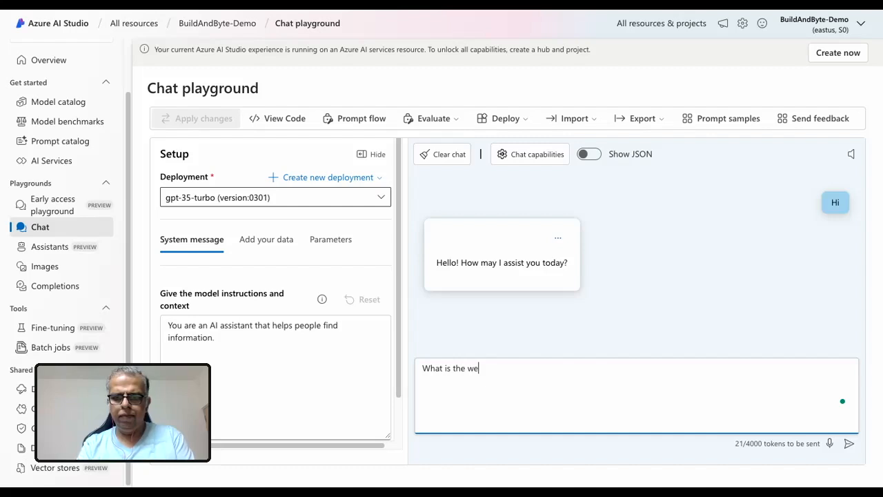
key("BackSpace")
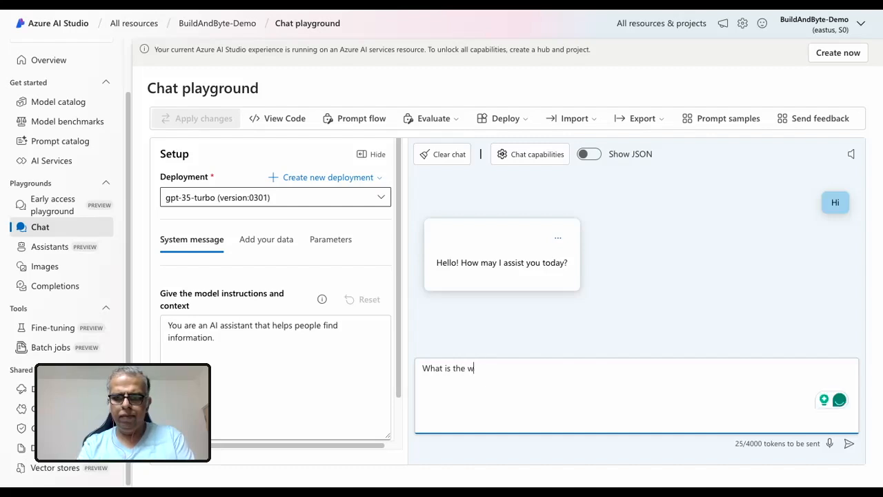
key("BackSpace")
type("capital o")
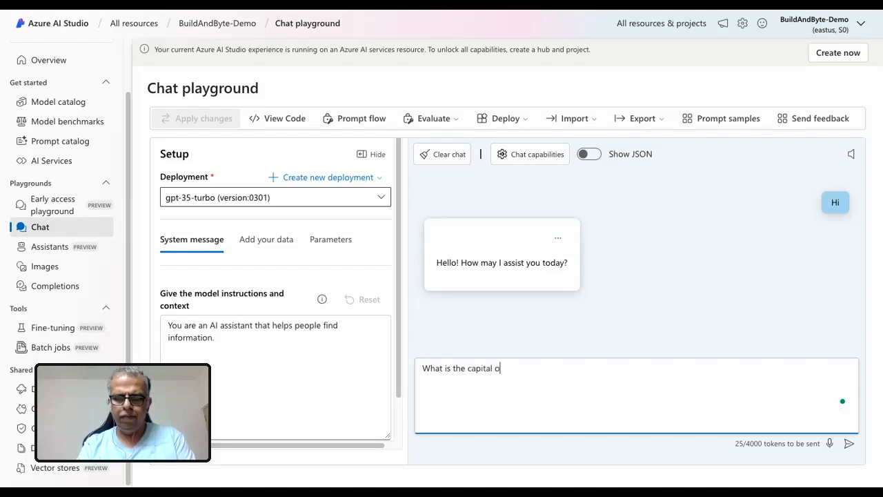
type("f India?")
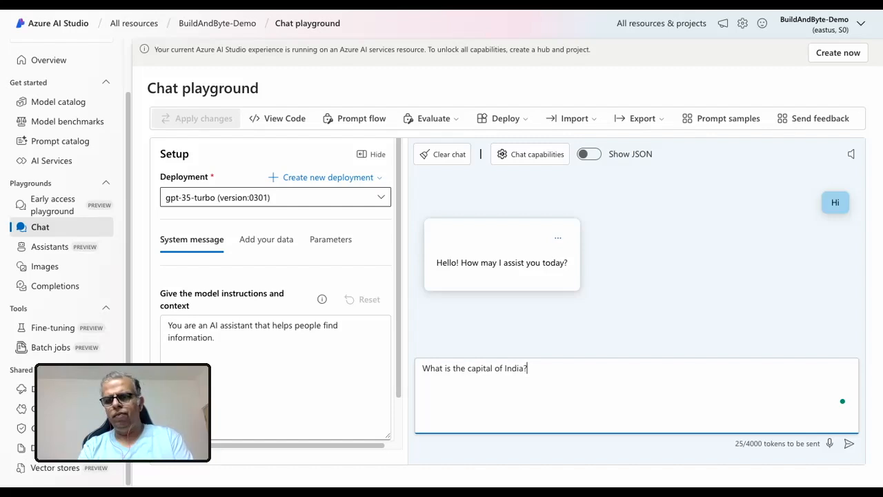
key("Return")
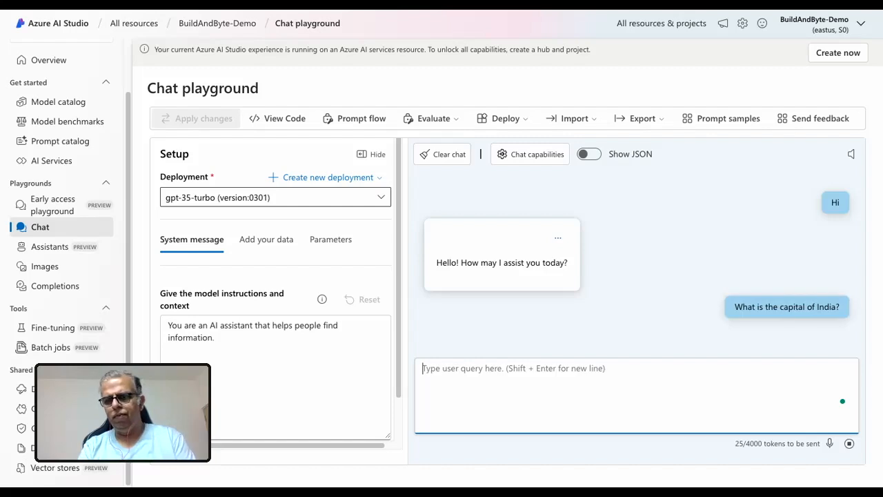